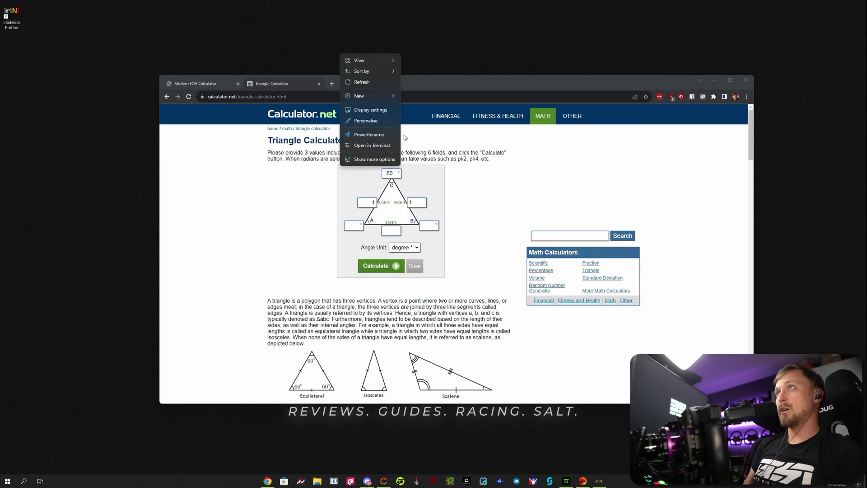
- Open the Windows display settings and check the arrangement of displays 1, 3|4 and 2
click(370, 110)
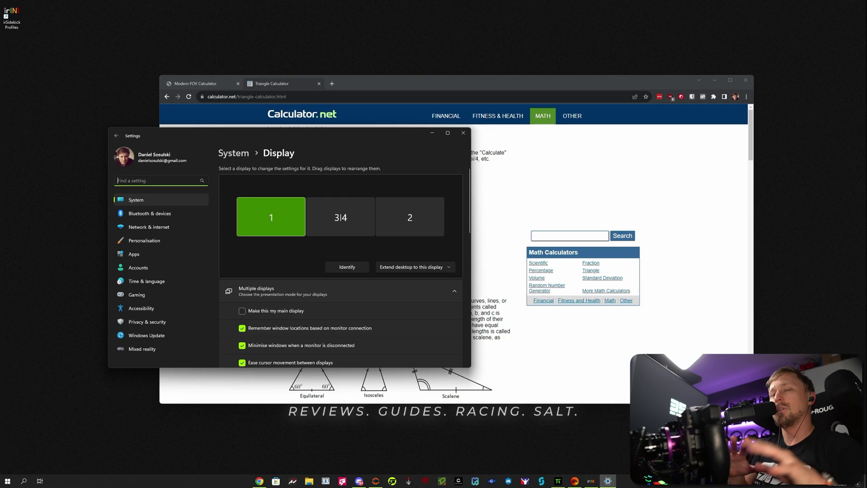
drag(399, 226, 394, 218)
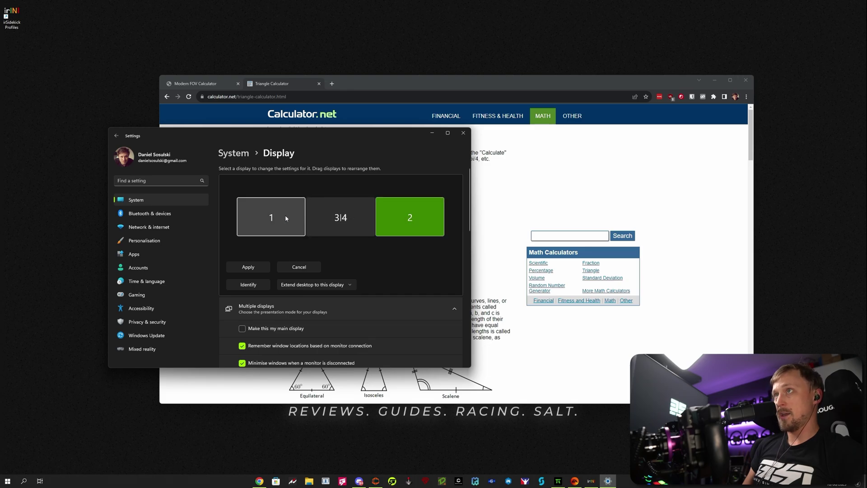
click(286, 217)
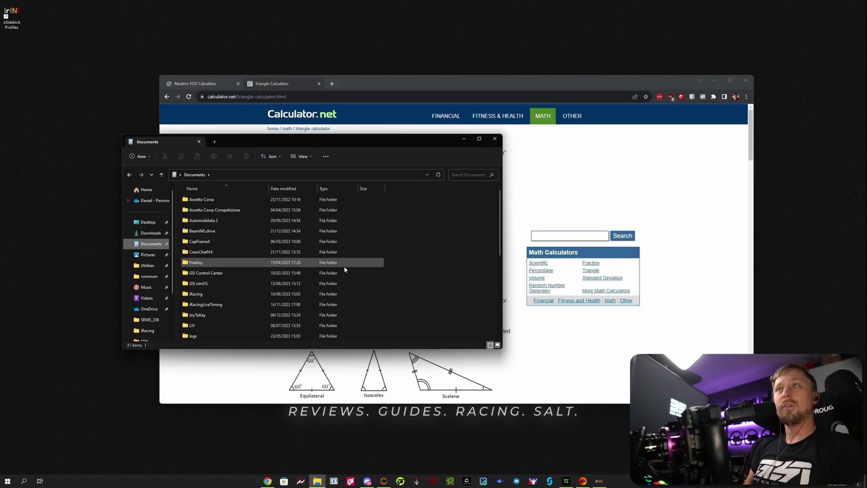
- Open rendererDX11Monitor.ini from the iRacing folder in Documents and reposition its window on the desktop
double_click(205, 296)
scroll(253, 276, down, 10)
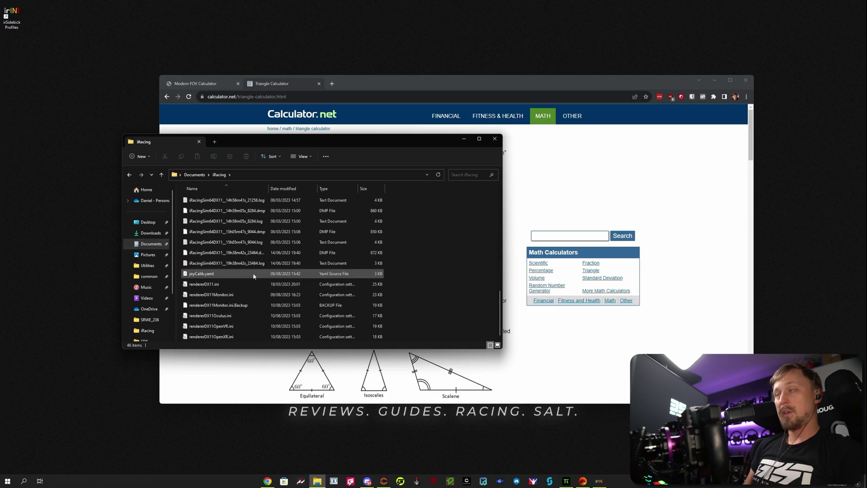
double_click(230, 295)
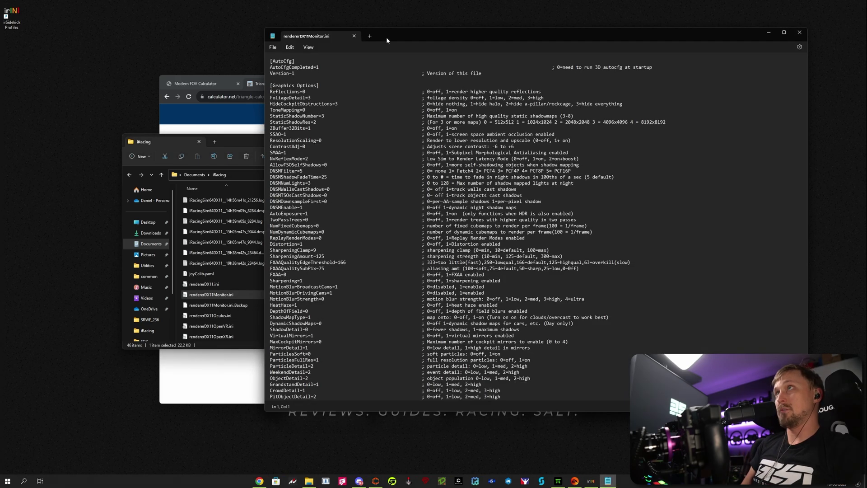
drag(321, 40, 278, 39)
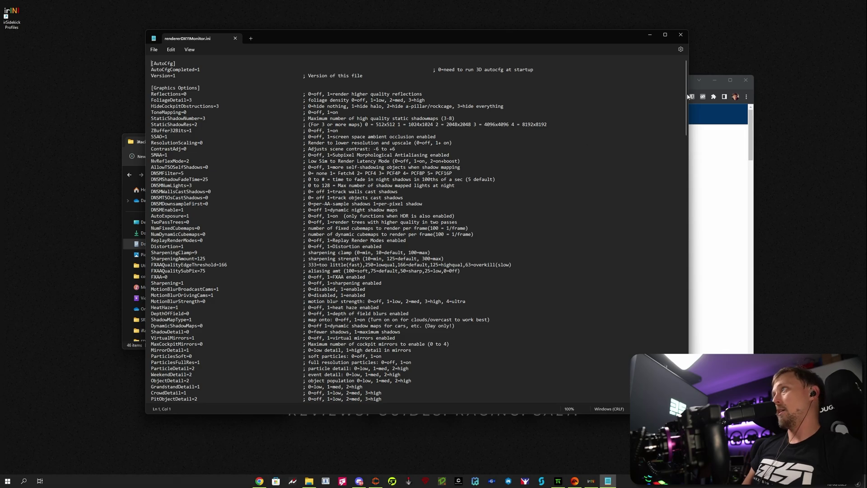
- Examine the fullScreen setting and the windowed height, width and X position in the file's [Display] section
drag(687, 96, 678, 357)
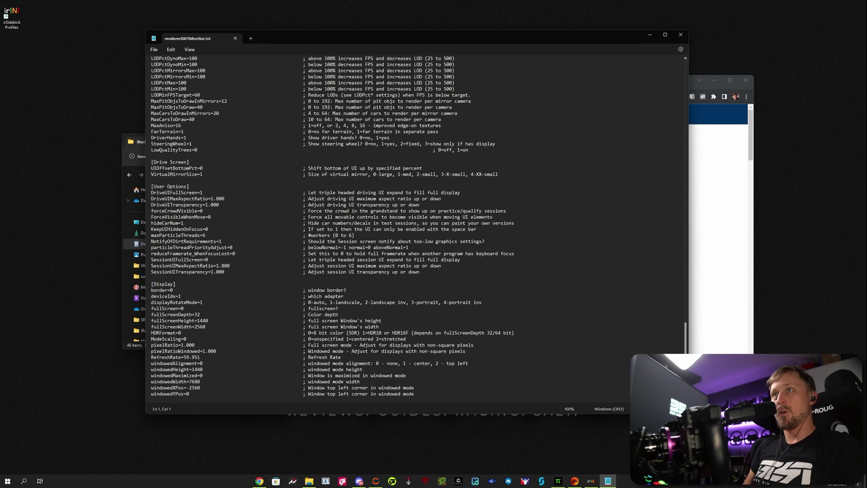
drag(174, 284, 148, 285)
click(196, 297)
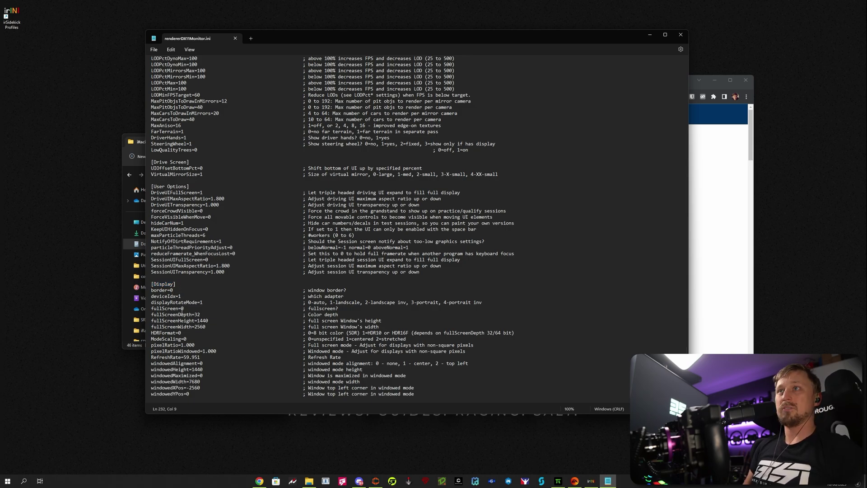
double_click(182, 309)
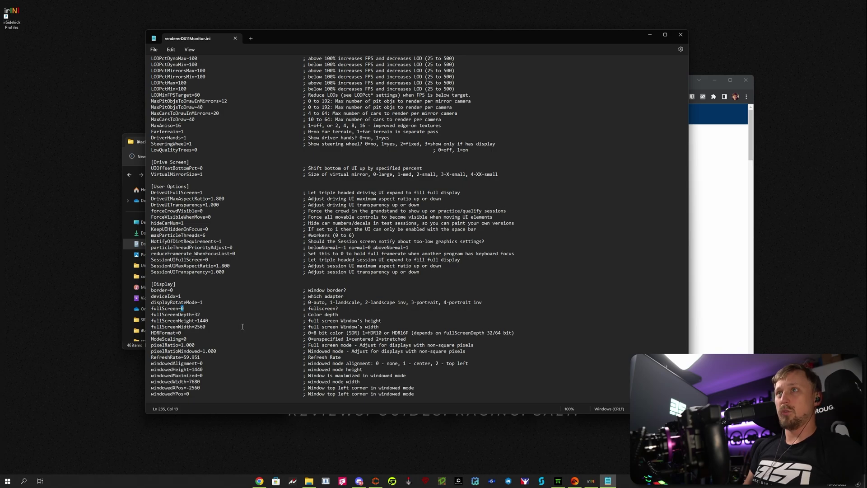
click(224, 357)
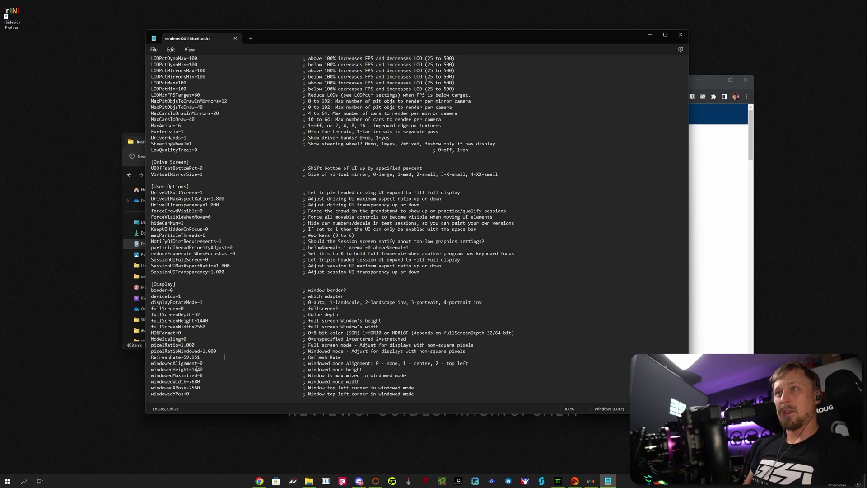
drag(151, 370, 203, 389)
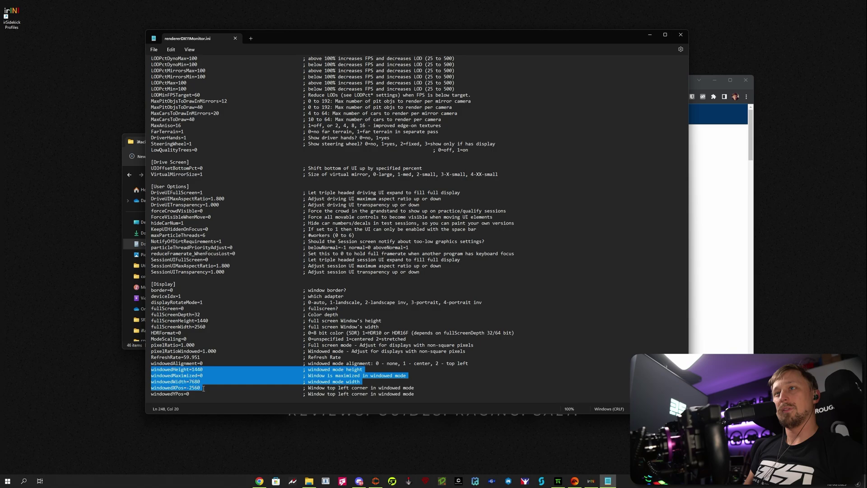
click(205, 388)
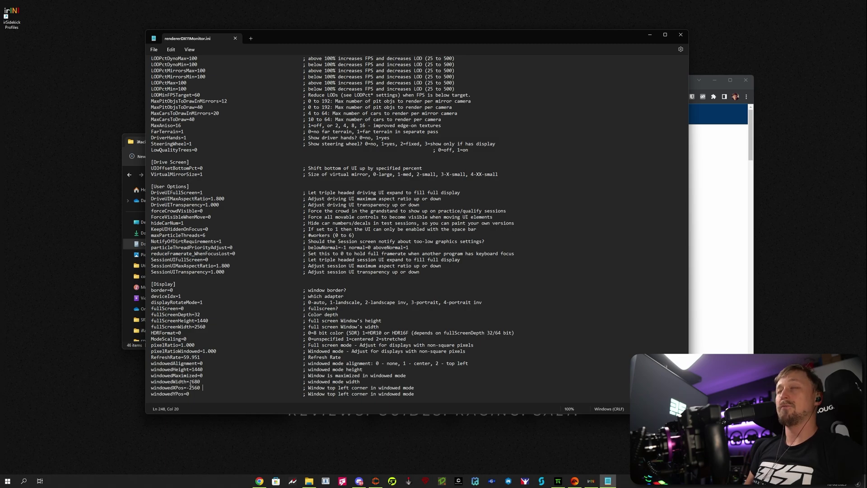
- Highlight the windowedWidth value, calculate 1920 × 3 in the Windows calculator for a triple-screen width, and close the calculator
drag(189, 382, 202, 382)
key(XF86Calculator)
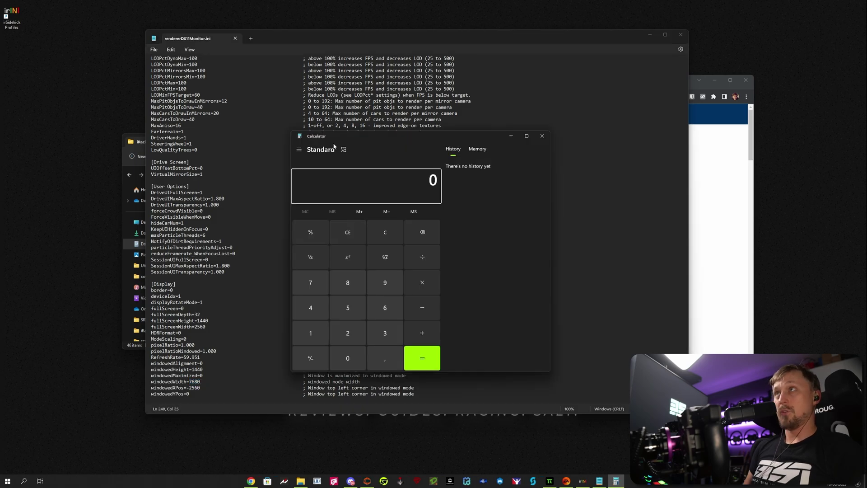
drag(365, 137, 266, 137)
click(211, 337)
click(294, 285)
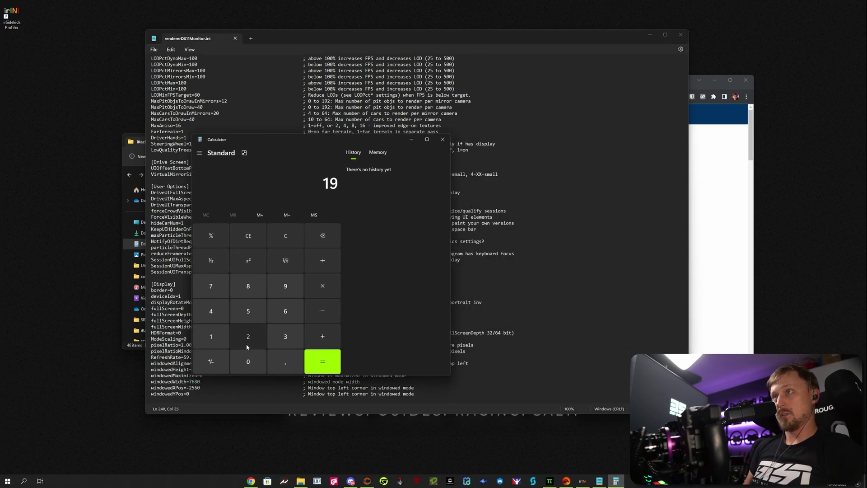
click(245, 343)
click(248, 361)
click(326, 289)
click(285, 336)
click(323, 361)
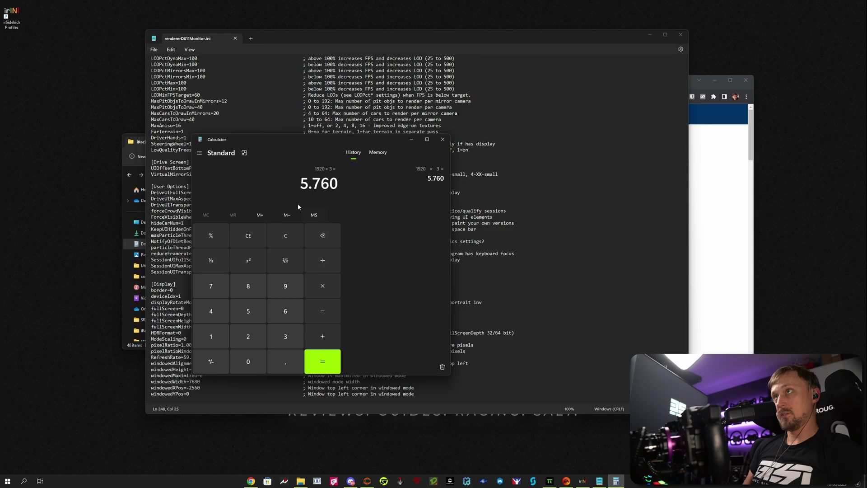
click(443, 139)
- Compare the windowedXPos line with the positions of displays 1 and 3|4 in the Windows display settings
triple_click(152, 389)
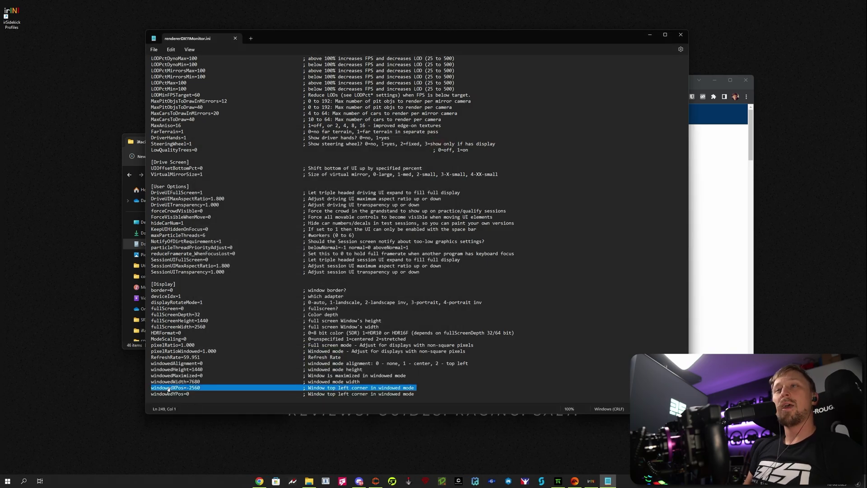
click(182, 388)
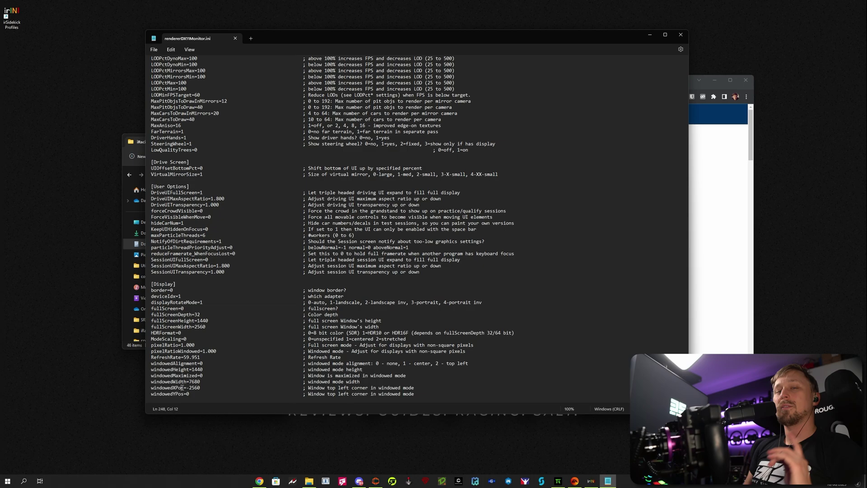
right_click(220, 444)
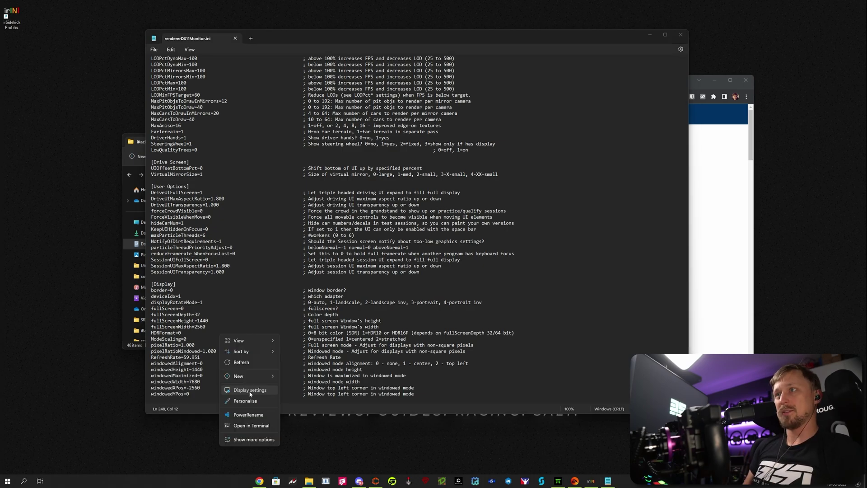
click(250, 390)
click(335, 208)
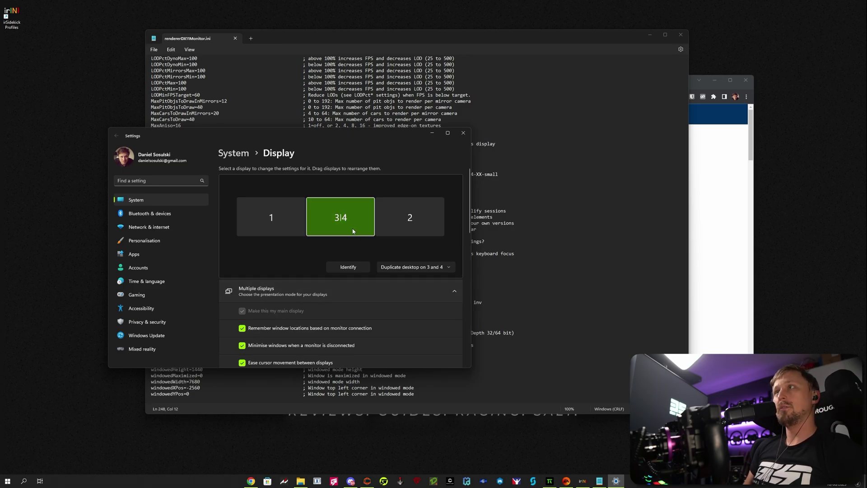
drag(350, 140, 412, 122)
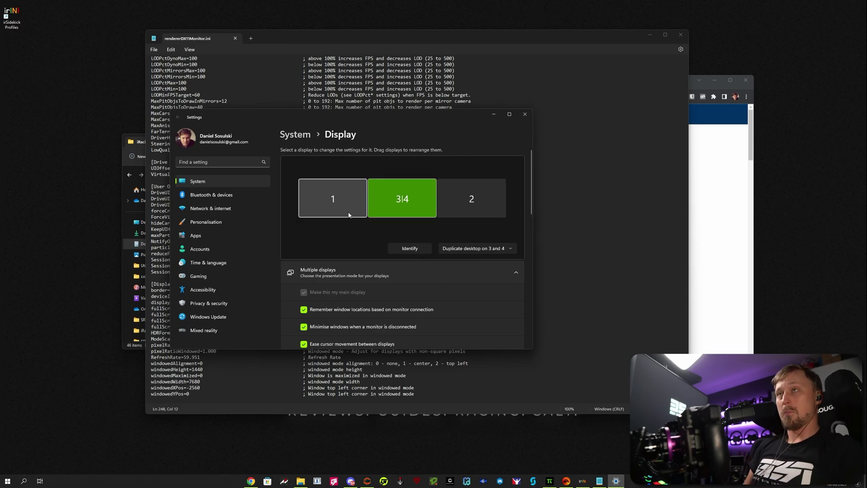
click(331, 205)
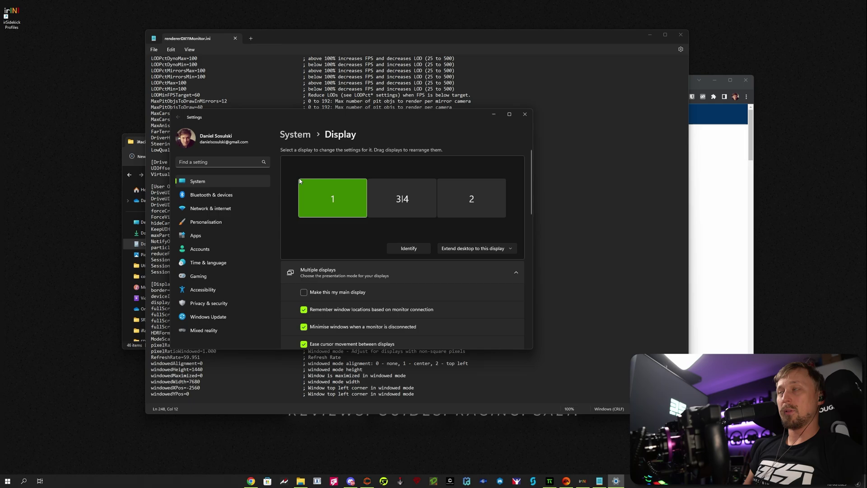
click(370, 183)
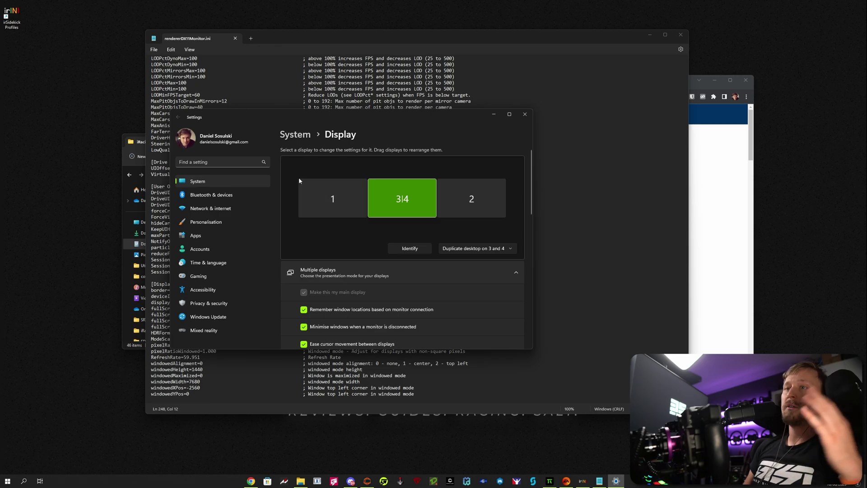
click(215, 403)
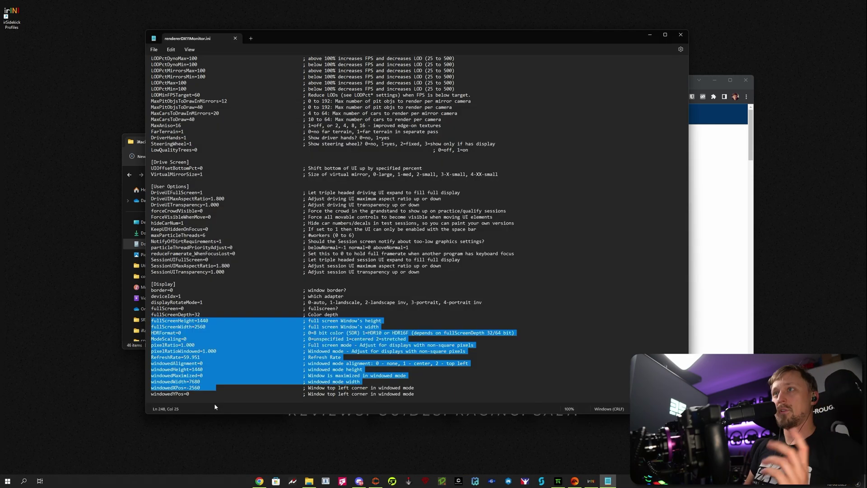
click(210, 388)
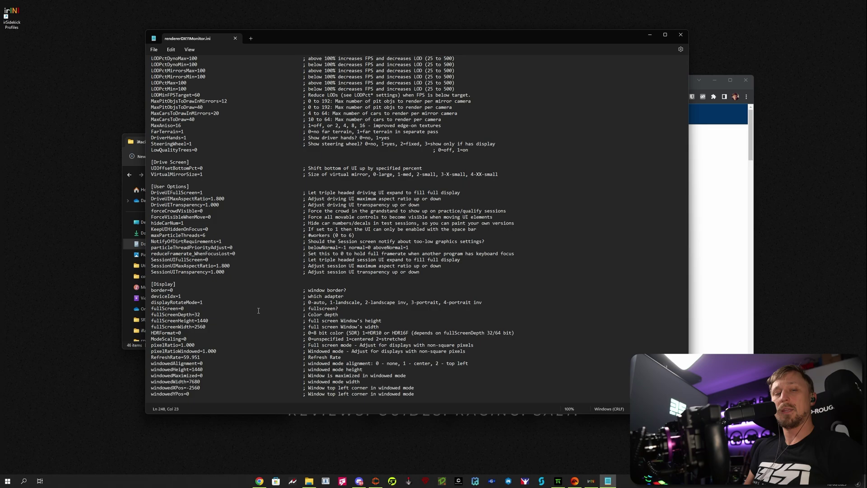
- Search the ini file for "triple", review the DriveUIFullScreen setting under [User Options], and close the file
key(ctrl+f)
text(triple)
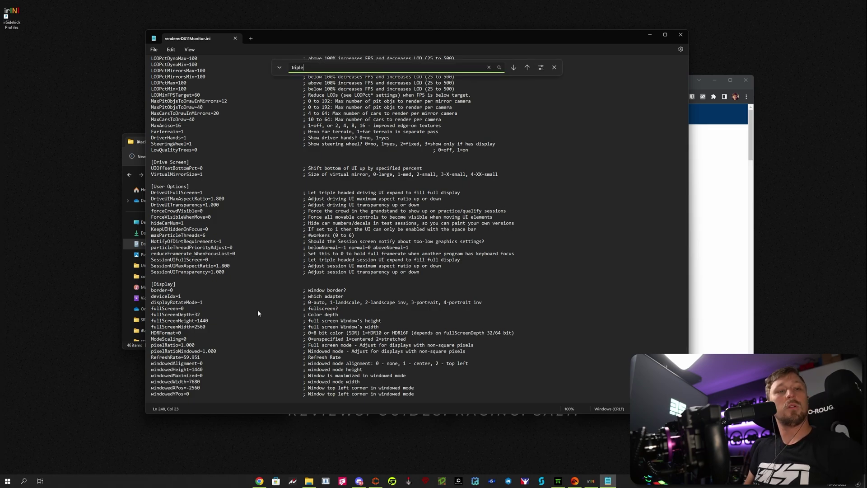
key(Return)
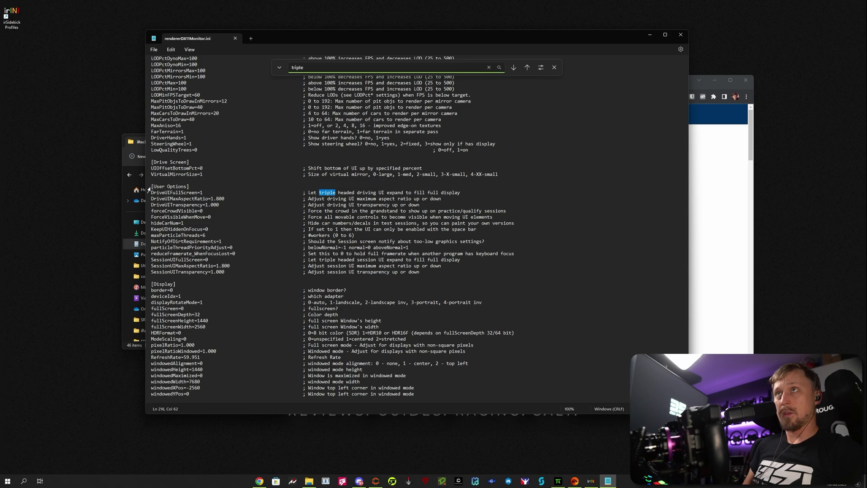
drag(152, 187, 191, 186)
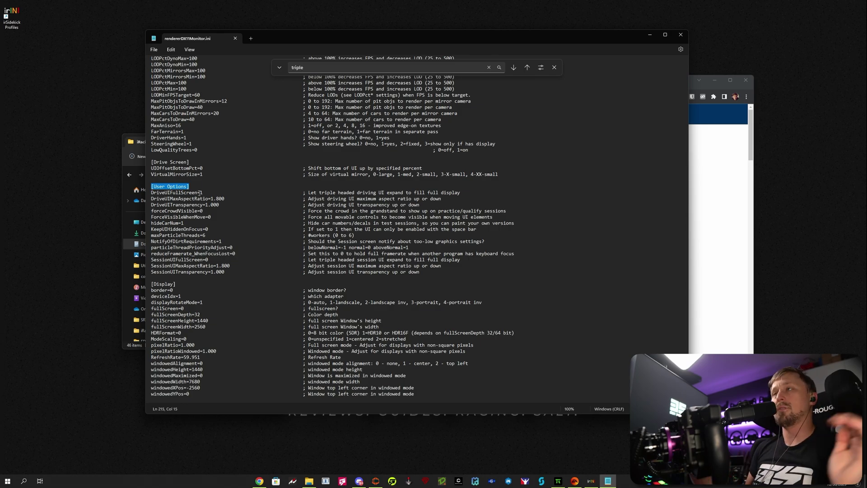
click(207, 193)
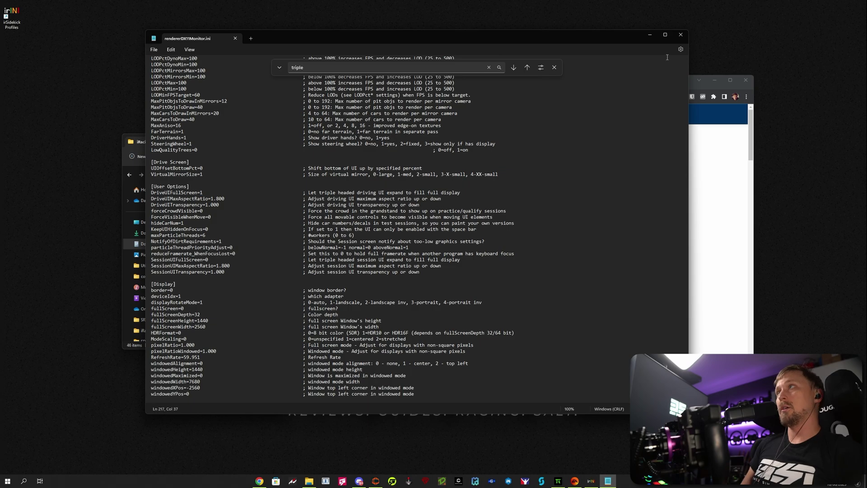
click(681, 35)
- Set the Modern FOV Calculator to a 32" screen, 69 cm distance, Triple Screens and 5 mm bezel thickness
click(206, 84)
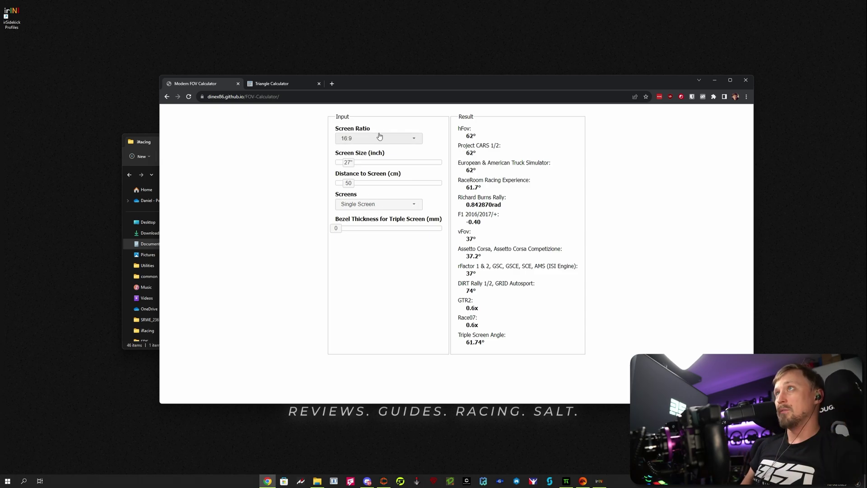
drag(349, 162, 361, 189)
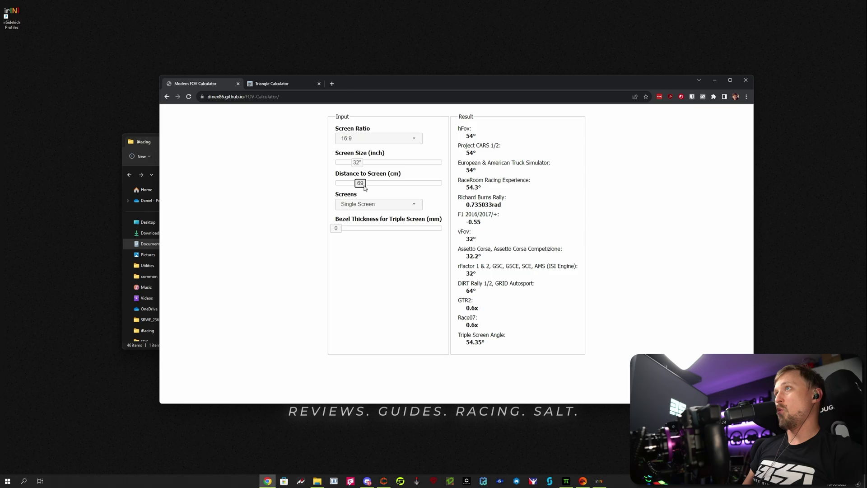
click(364, 204)
click(355, 223)
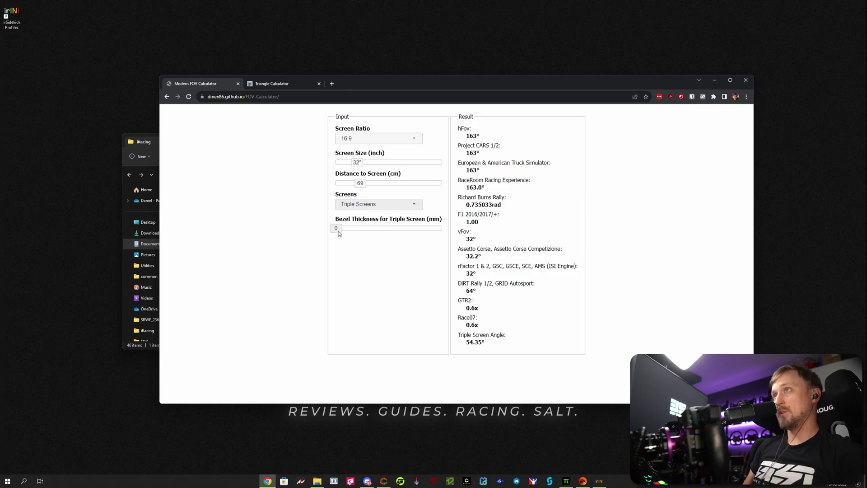
drag(336, 229, 342, 232)
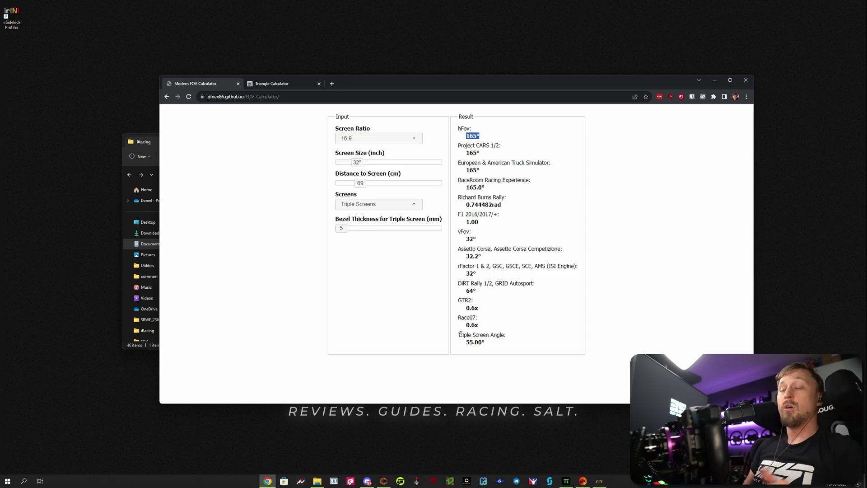
- Highlight the Triple Screen Angle result and the FOV calculator's web address for reference
drag(459, 336, 515, 338)
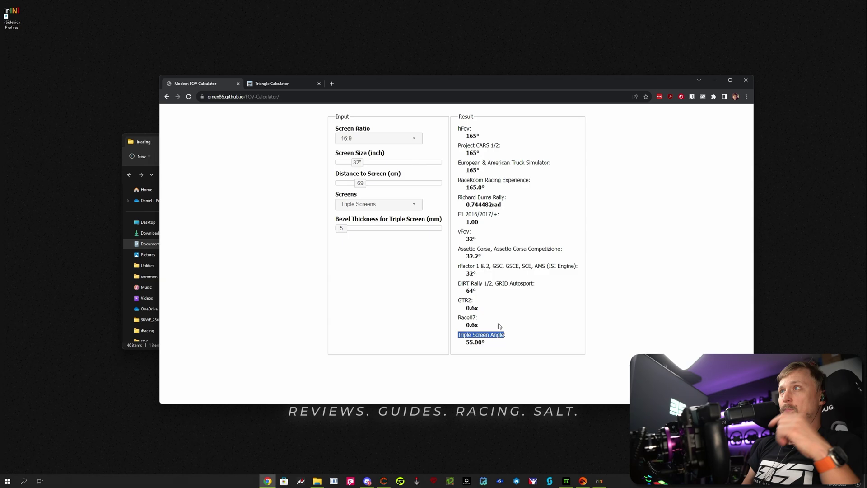
click(259, 100)
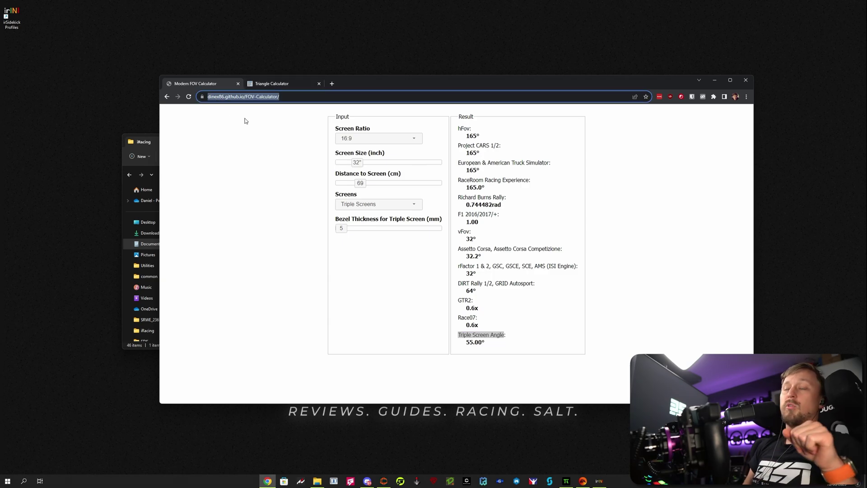
click(306, 193)
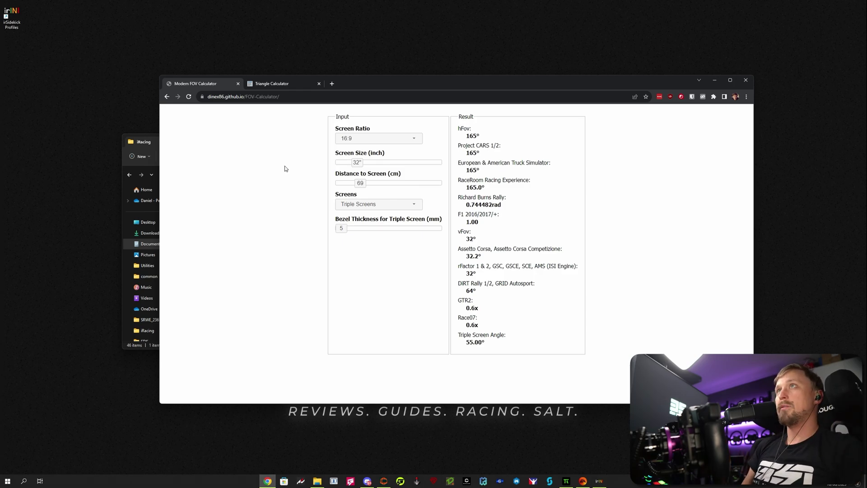
- Switch to the Triangle Calculator and set sides a and b to 70 and side c to 115
click(263, 82)
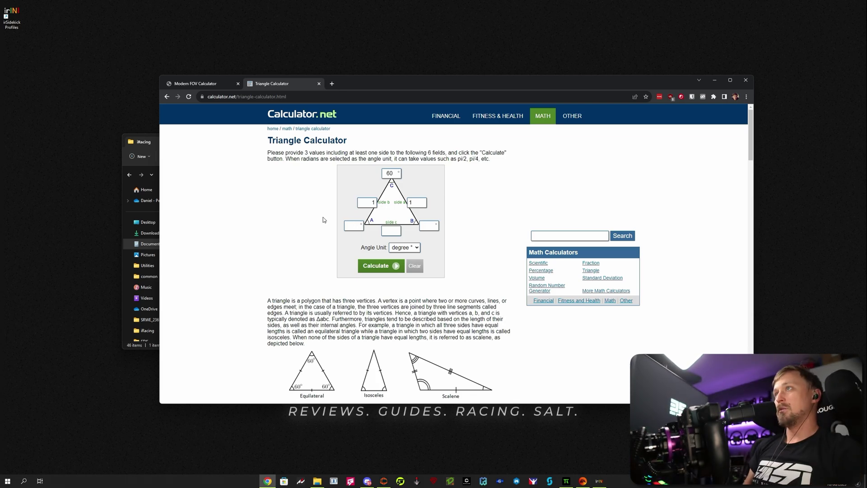
double_click(375, 202)
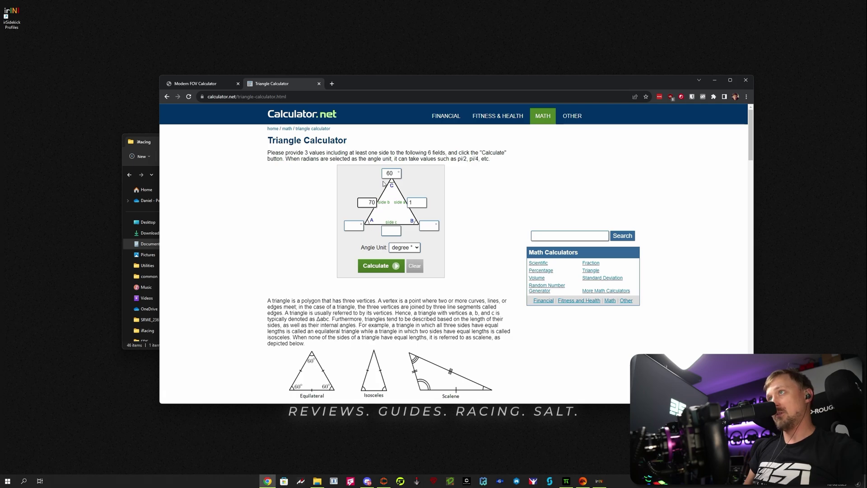
key(Tab)
text(70)
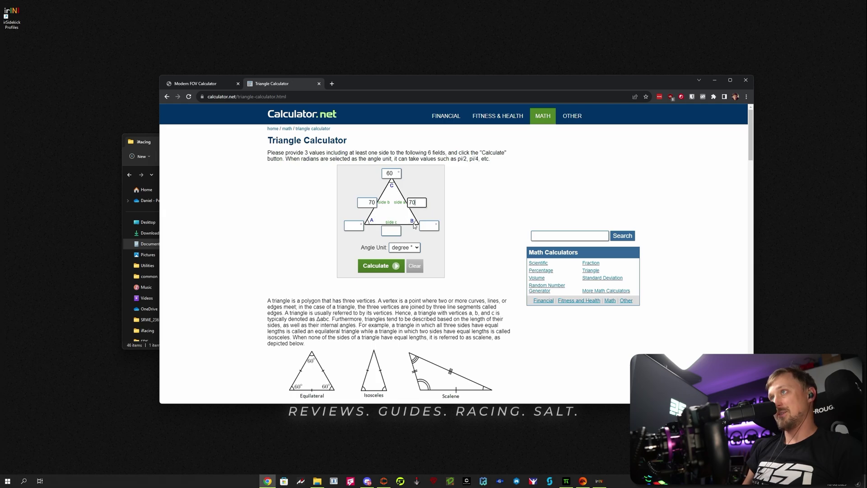
click(394, 230)
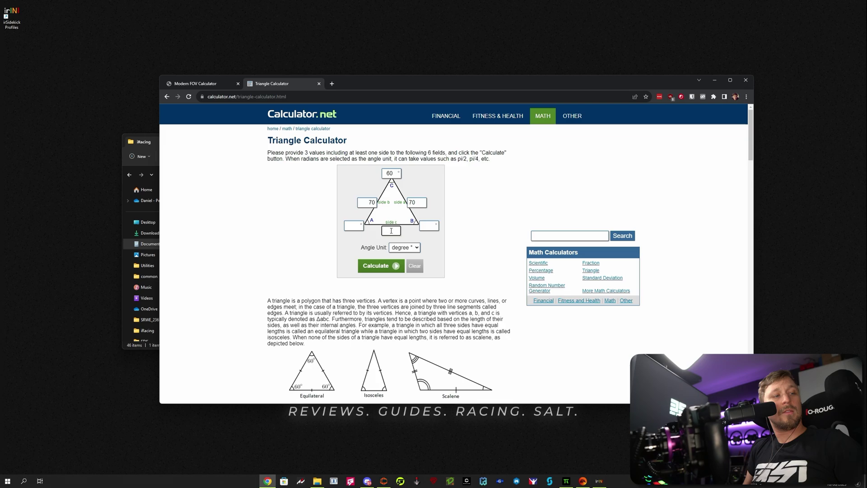
text(115)
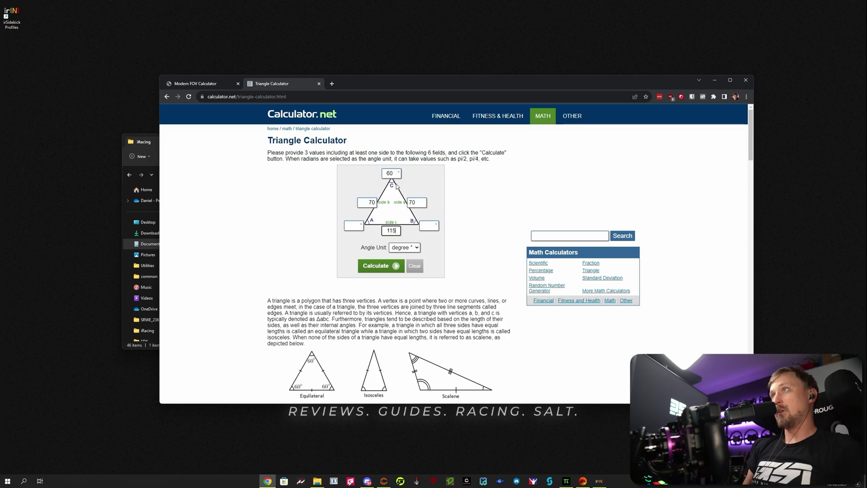
- Clear the preset angle C, calculate the triangle, and highlight the angle C result in the diagram
drag(397, 174, 378, 175)
key(BackSpace)
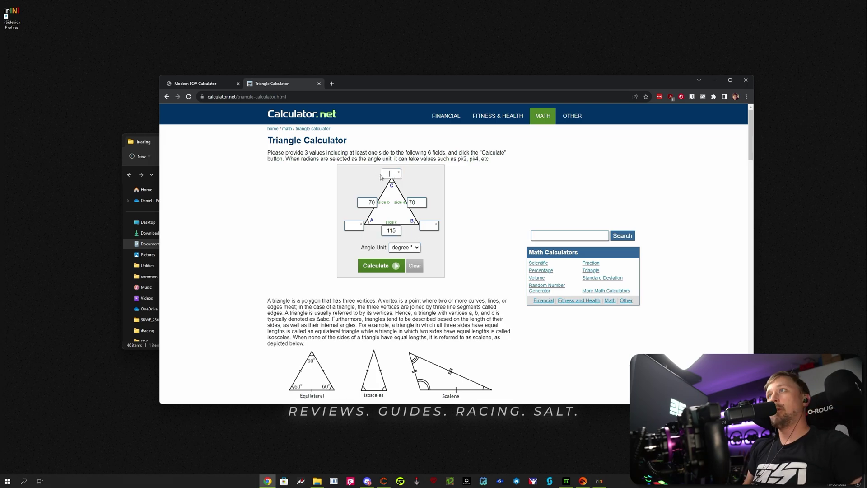
click(379, 267)
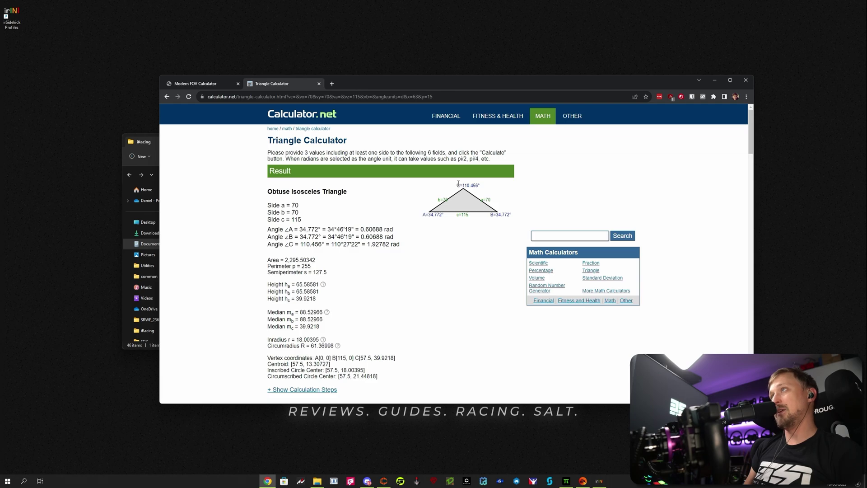
drag(463, 185, 479, 185)
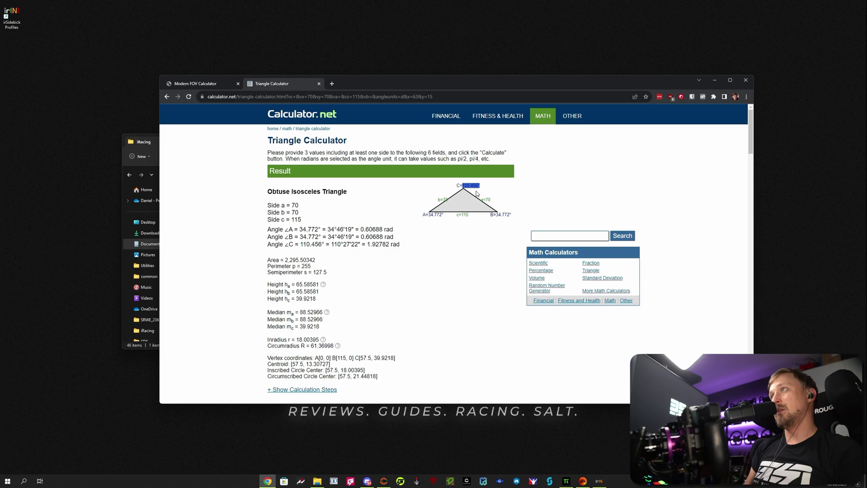
click(477, 194)
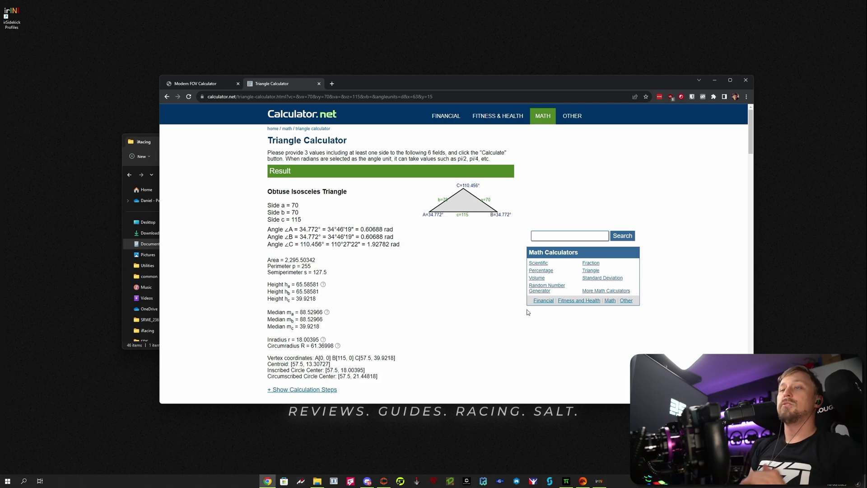
- Switch to the iRacing test session and open the Monitors settings from the graphics options
click(533, 481)
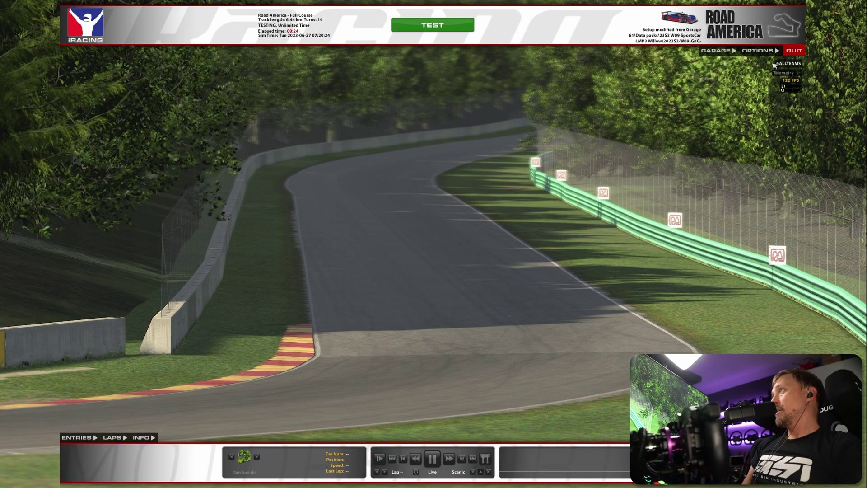
click(758, 50)
click(420, 339)
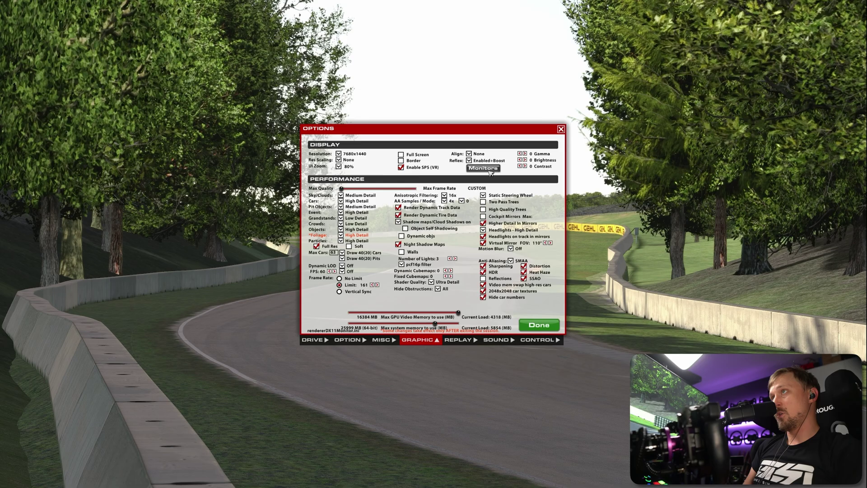
click(470, 170)
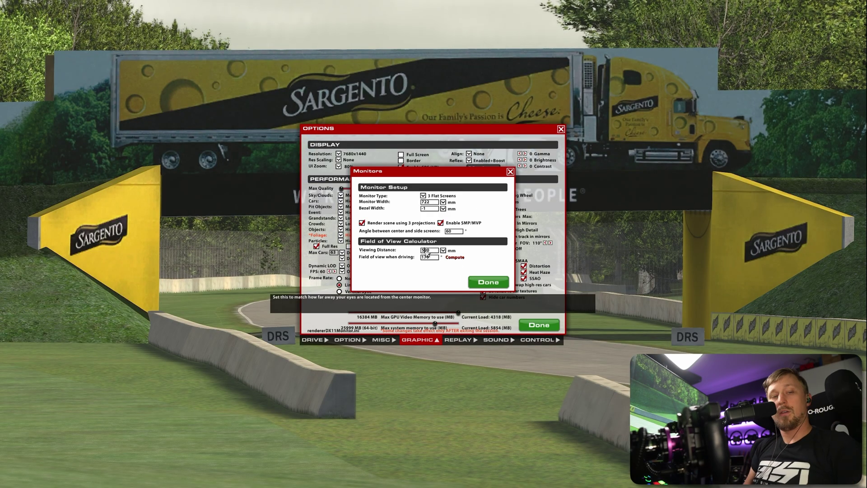
- Compute the driving field of view for the trial viewing distances, and set the viewing distance to 590 mm
click(455, 257)
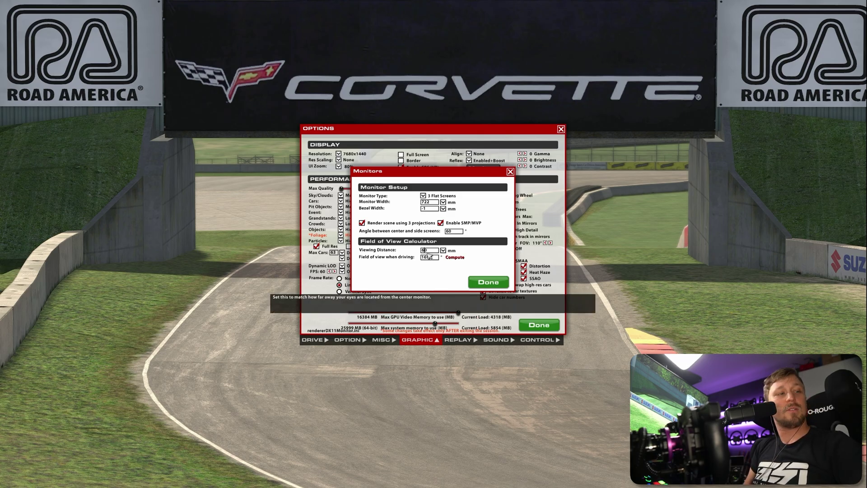
click(455, 257)
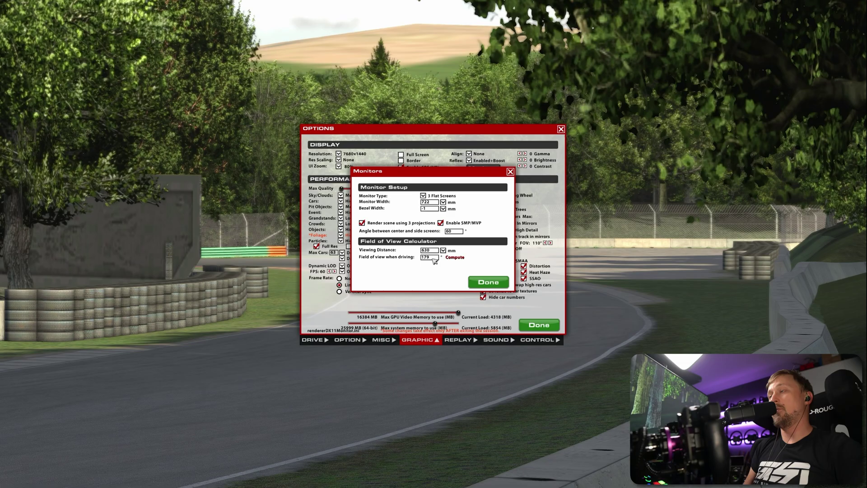
click(429, 252)
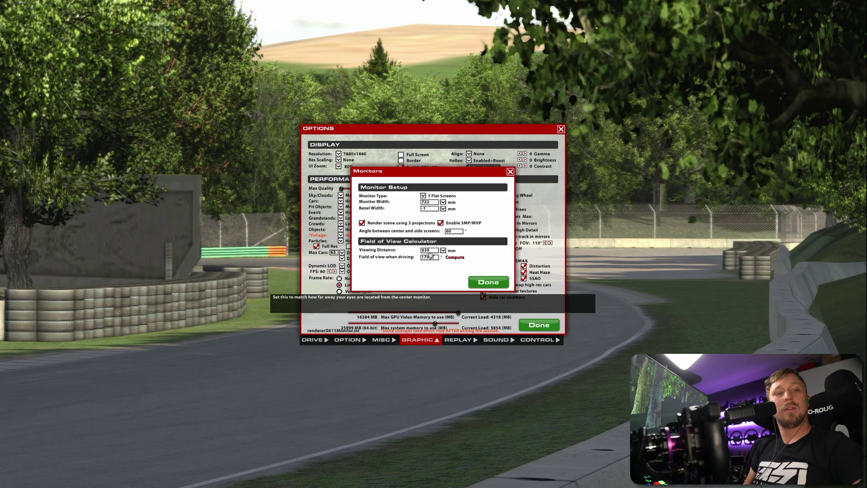
text(50)
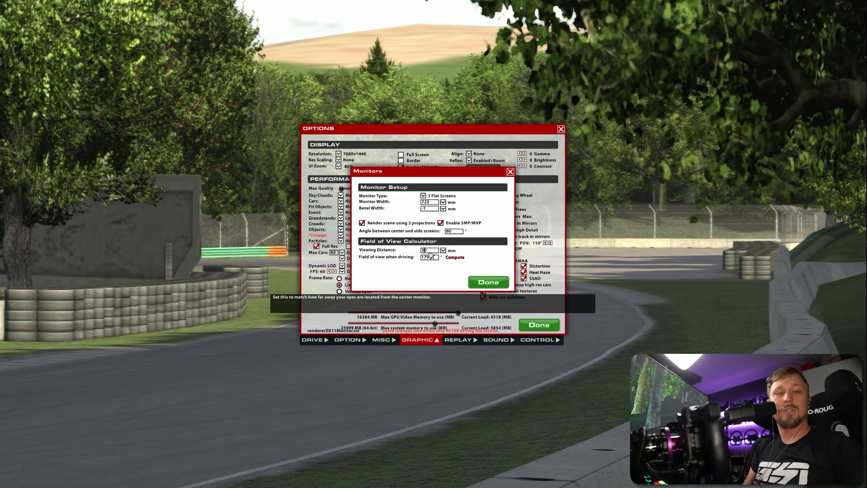
key(BackSpace)
text(90)
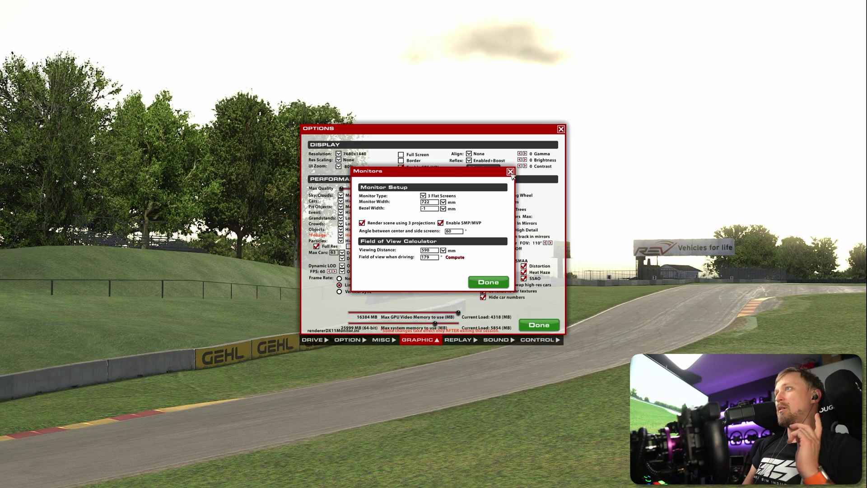
- Close the Monitors and graphics options and quit the Road America test session
click(559, 130)
click(432, 254)
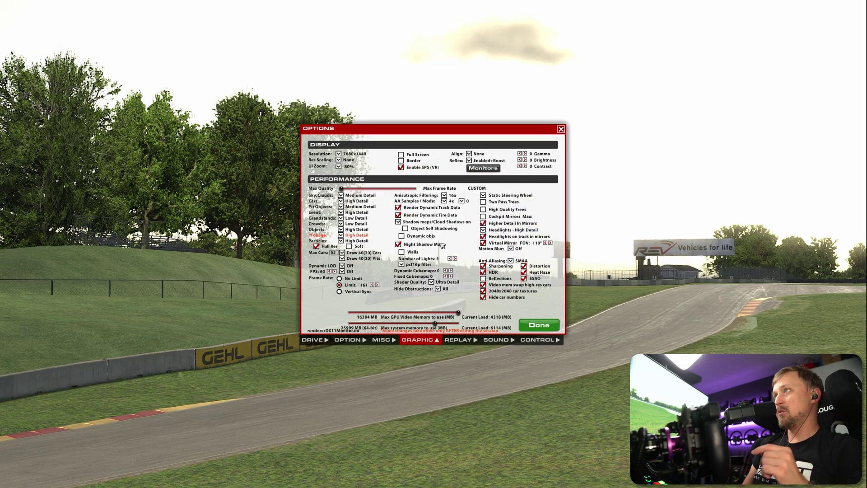
click(561, 129)
key(Escape)
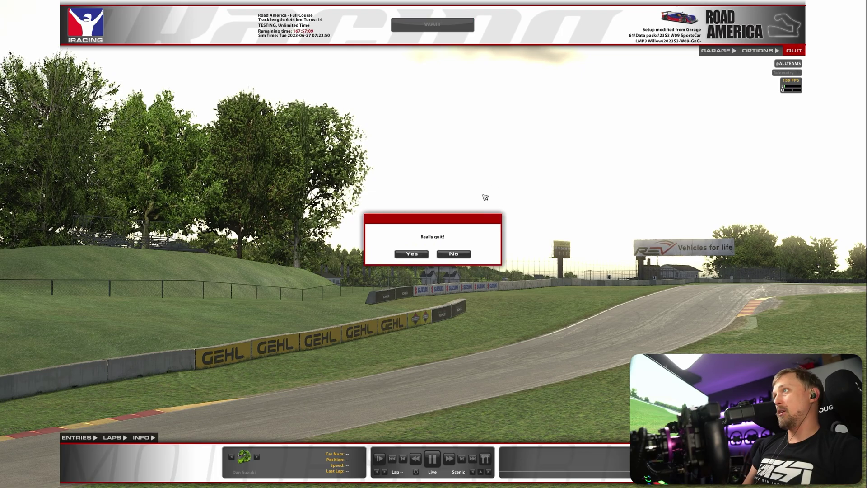
click(411, 254)
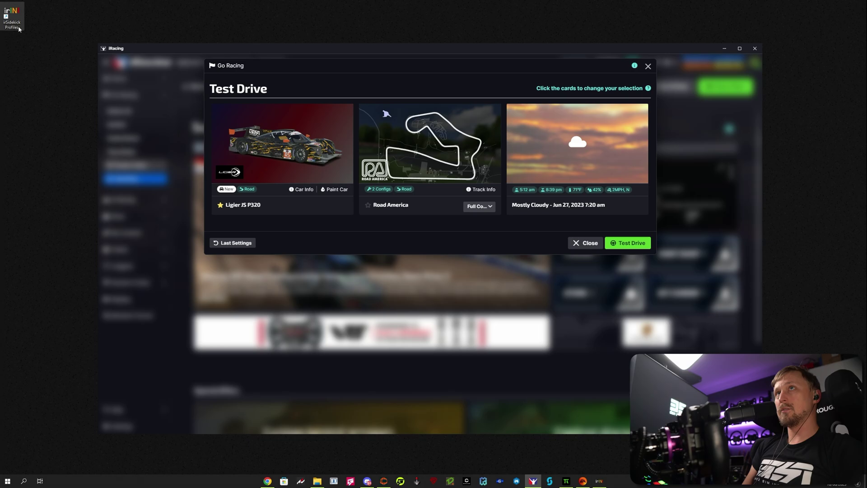
- Open irSidekick Profiles and review the monitor width fields including and excluding the bezel
double_click(12, 20)
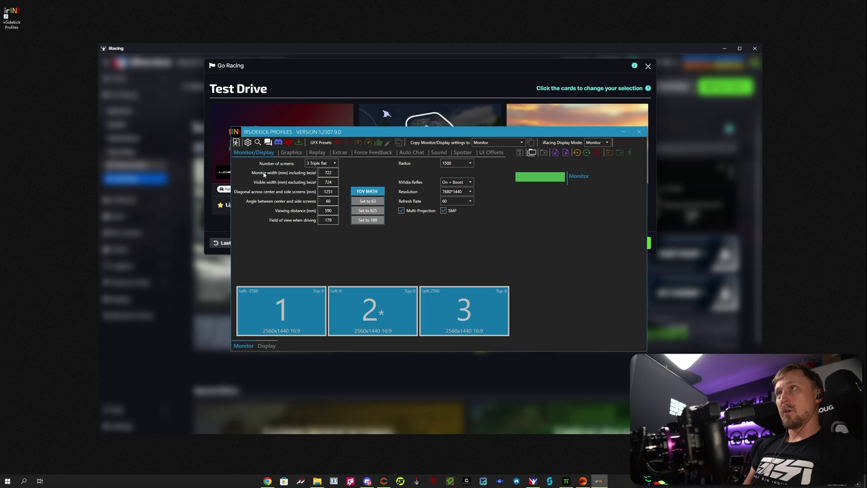
mouse_move(326, 172)
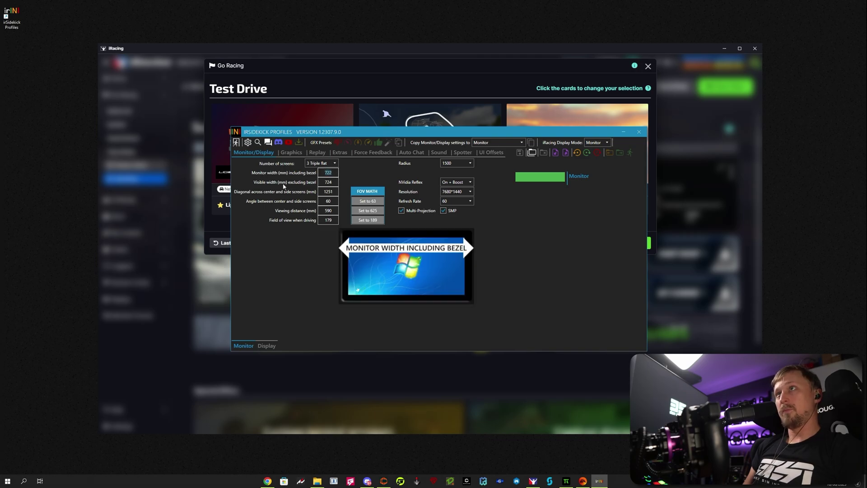
click(329, 183)
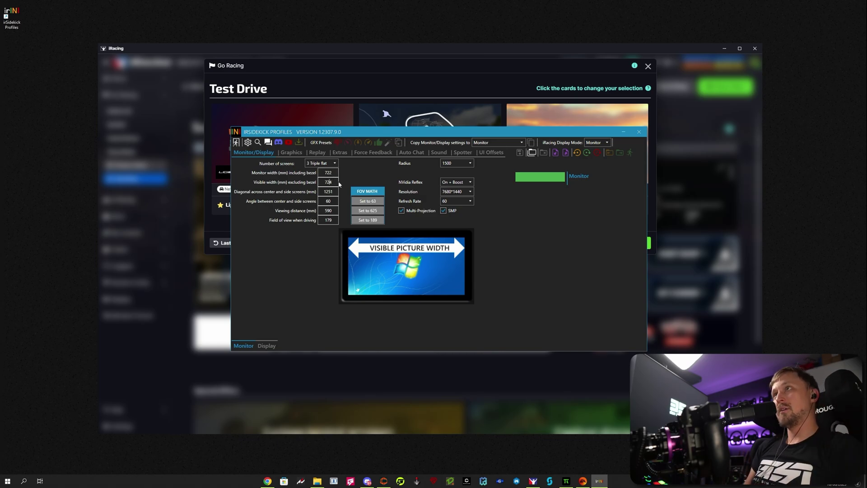
- Try a diagonal width of 1351 mm across the center and side screens
click(330, 192)
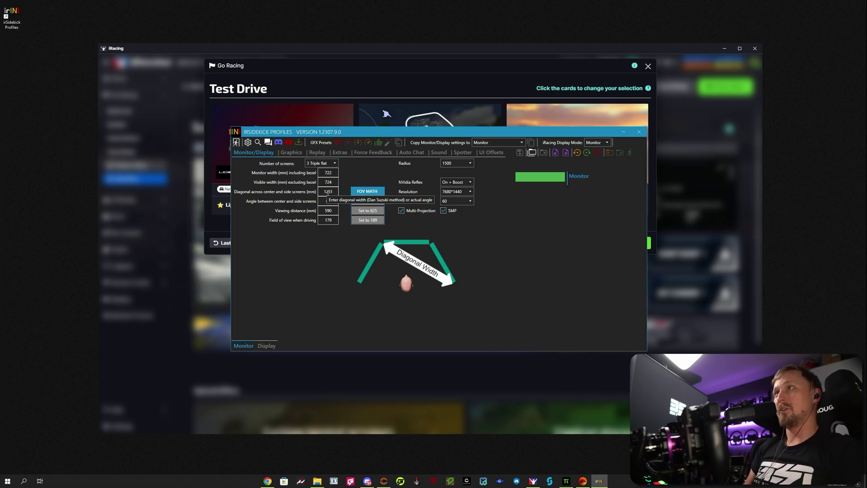
double_click(328, 191)
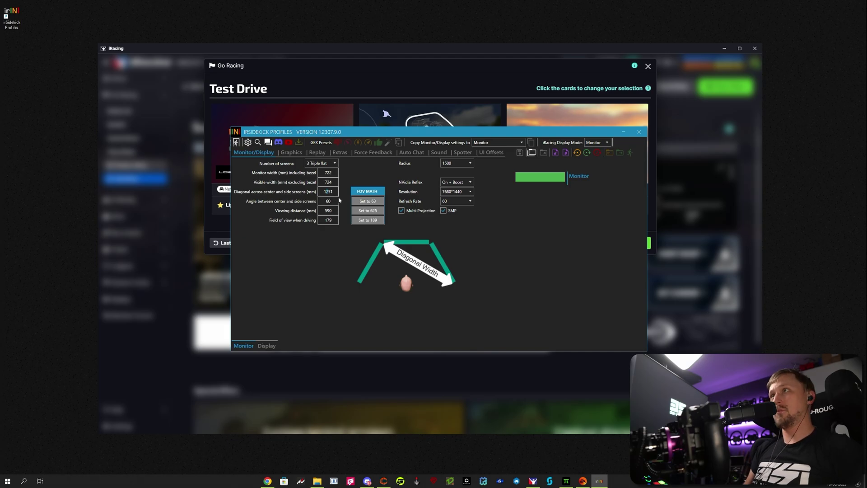
text(1351)
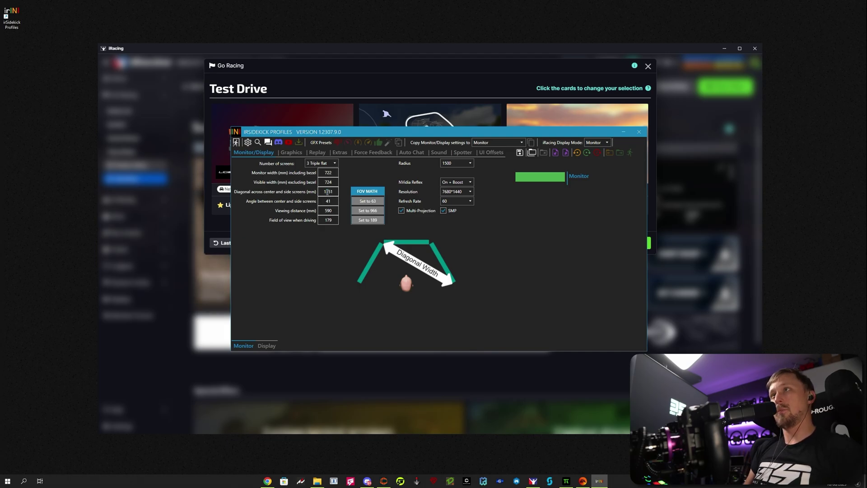
- Set the viewing distance to 600 mm and apply the calculated driving field of view of 186
double_click(324, 211)
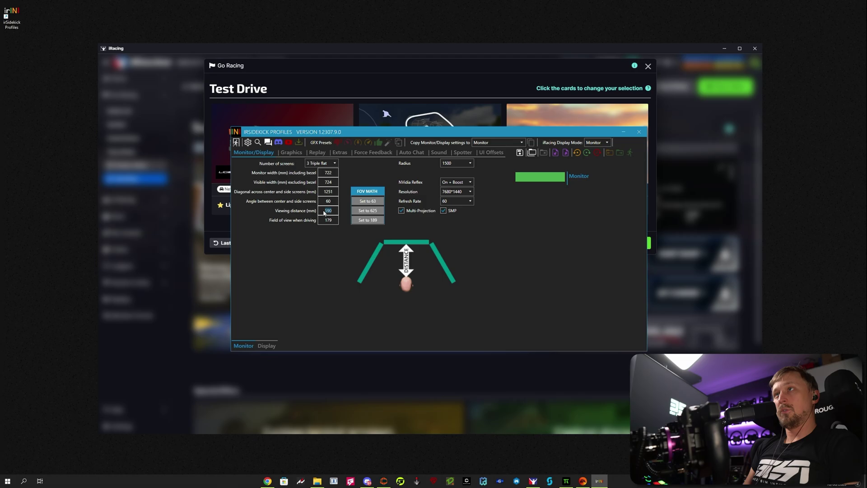
text(699)
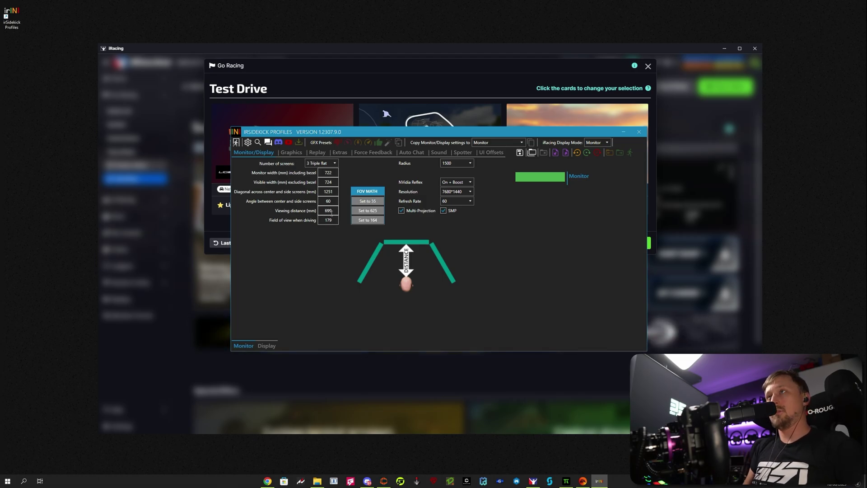
key(BackSpace)
key(BackSpace)
text(00)
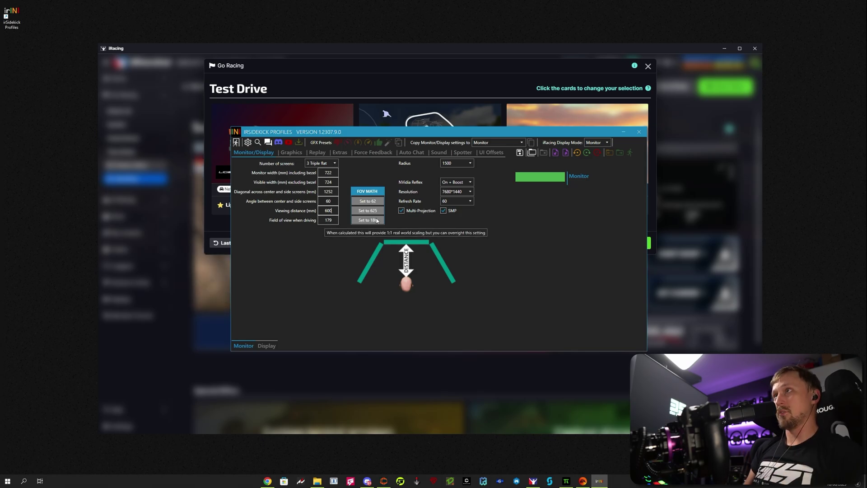
click(337, 225)
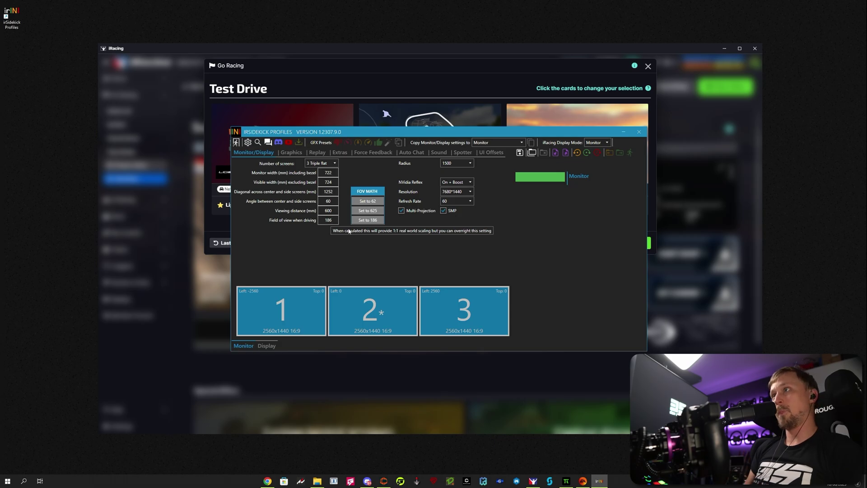
- Try different monitor selections by toggling monitors 1, 2 and 3 in the layout, and reselect all three
click(392, 299)
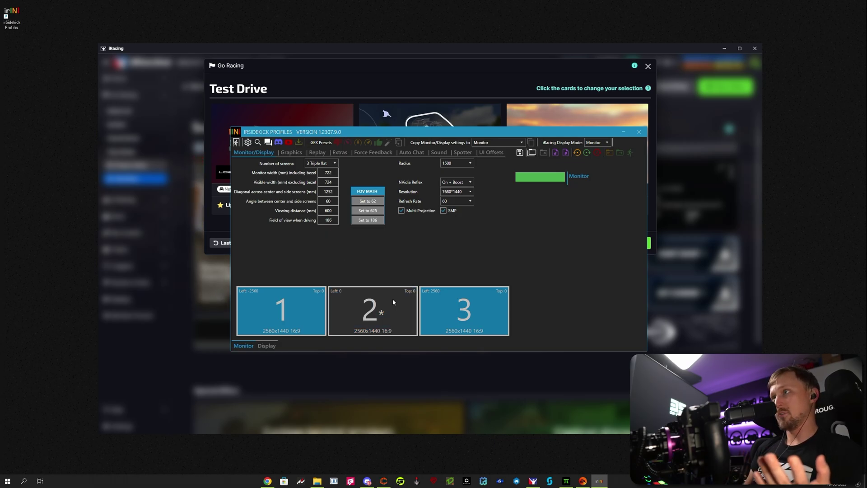
click(487, 305)
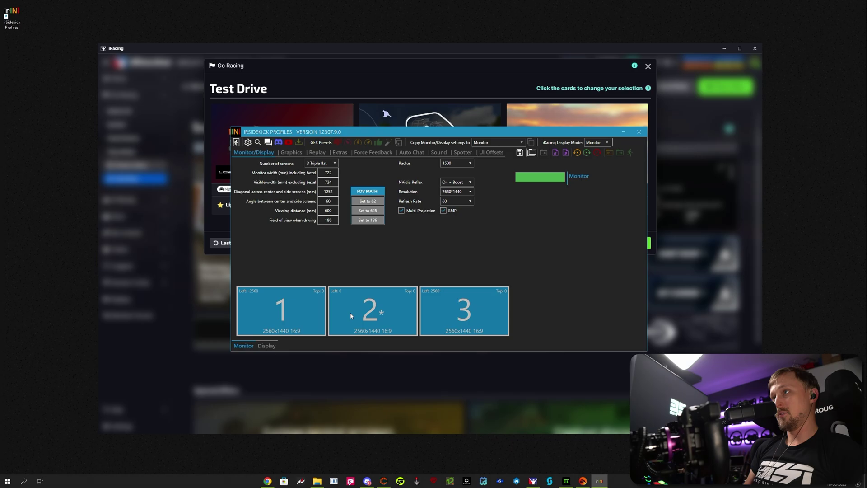
click(291, 309)
click(404, 320)
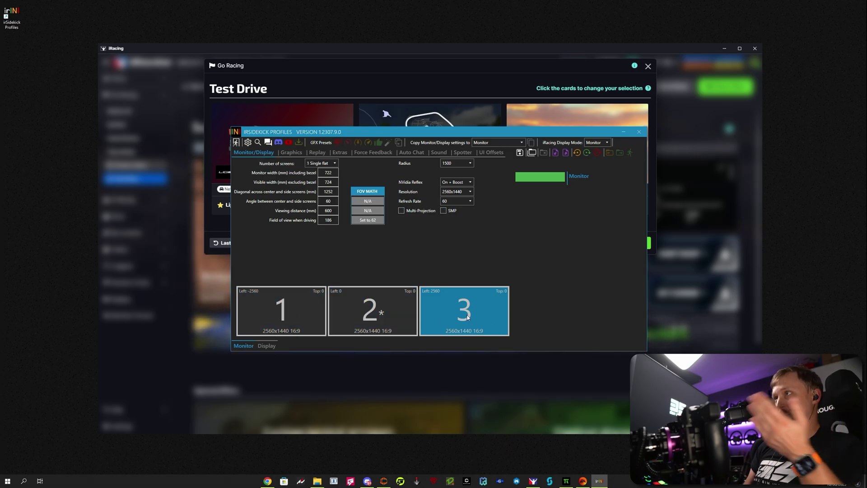
click(375, 315)
click(285, 313)
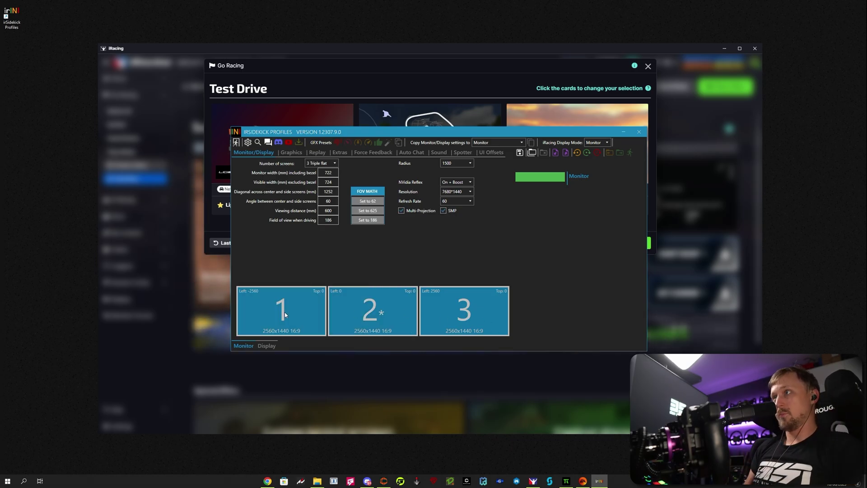
- View the available monitor layout presets, dismiss them, and check the Multi-Projection option
right_click(374, 305)
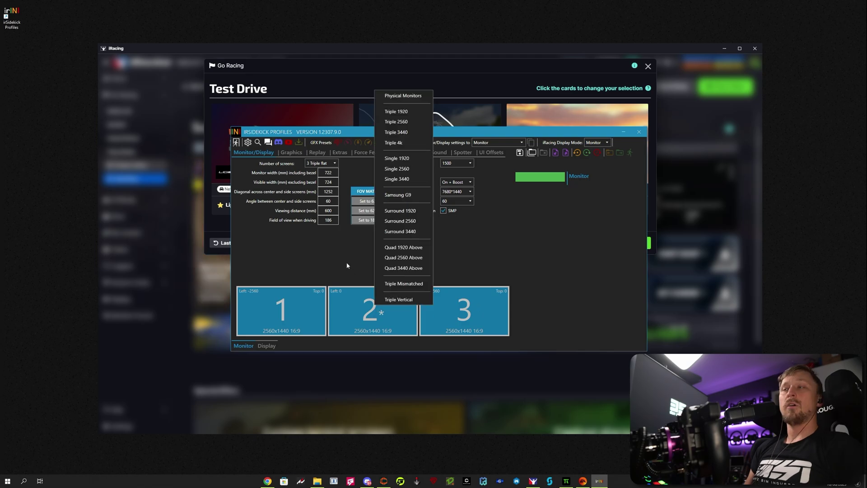
click(346, 262)
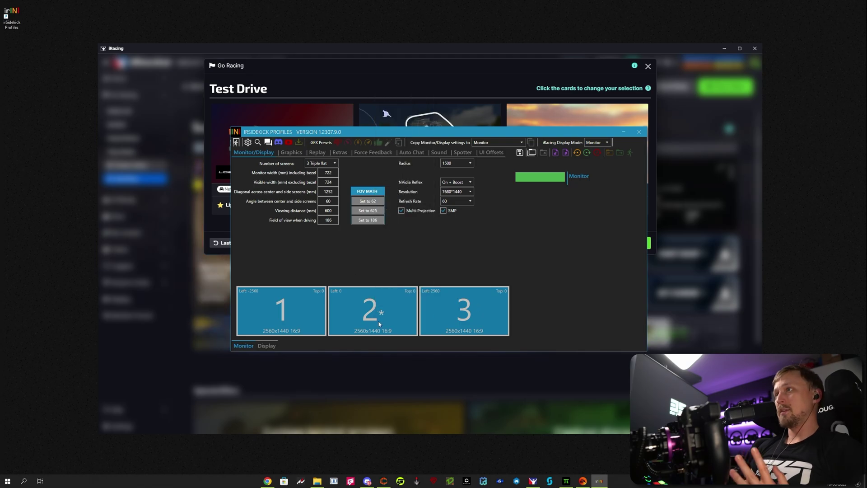
click(401, 211)
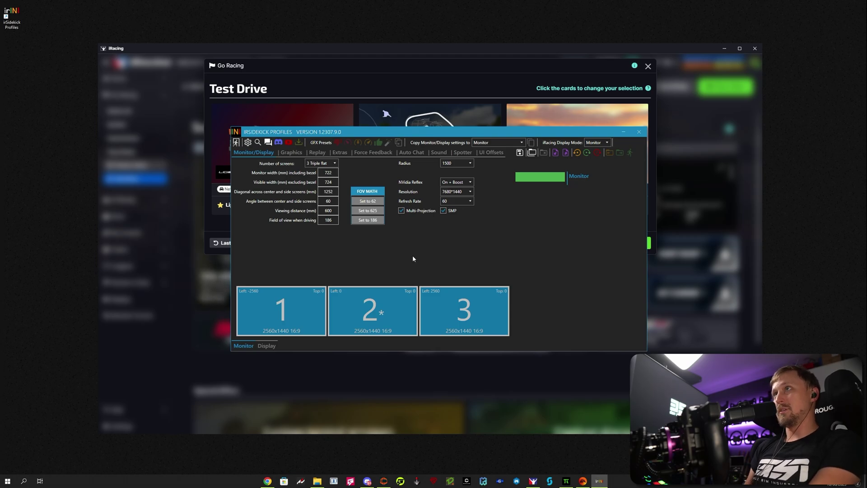